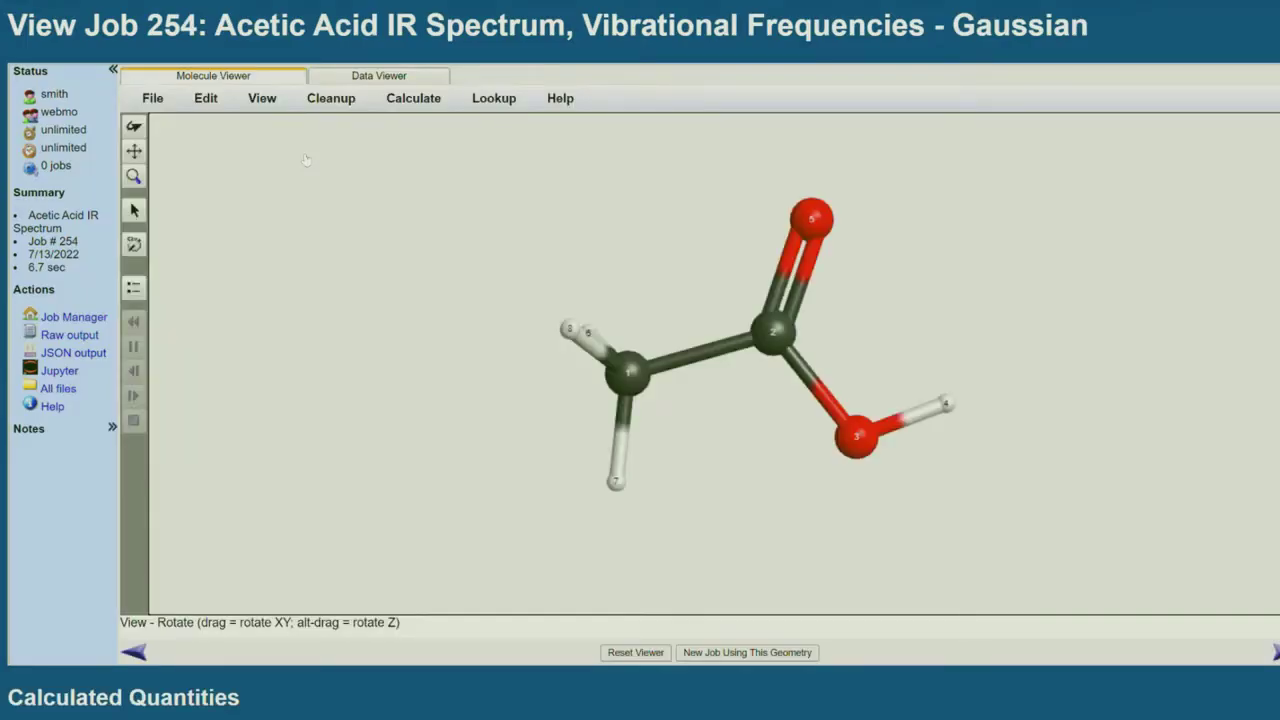
Show displacement arrows for vibrational mode 4 (569.8 cm-1) on acetic acid.
scroll(306, 159, "down", 1)
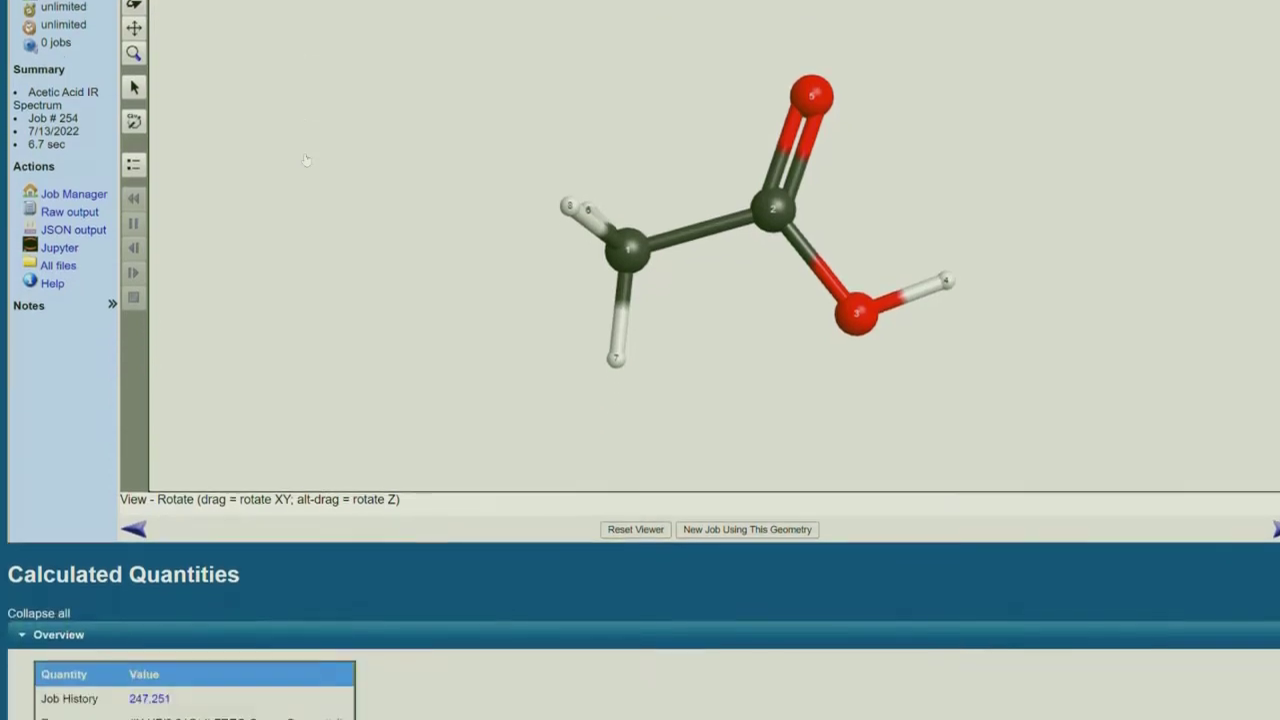
scroll(306, 159, "down", 1)
scroll(306, 159, "down", 2)
scroll(303, 160, "down", 3)
scroll(303, 160, "down", 2)
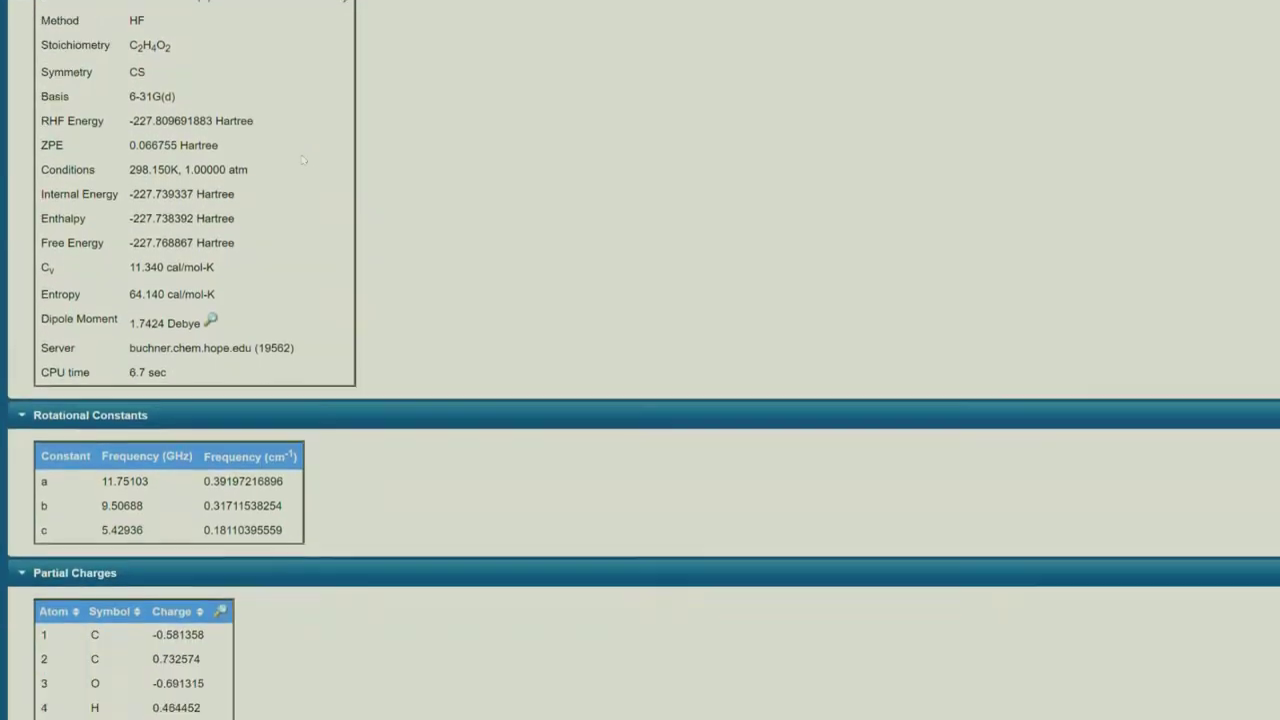
scroll(303, 160, "down", 2)
scroll(303, 160, "down", 2)
scroll(302, 159, "down", 3)
scroll(302, 159, "down", 2)
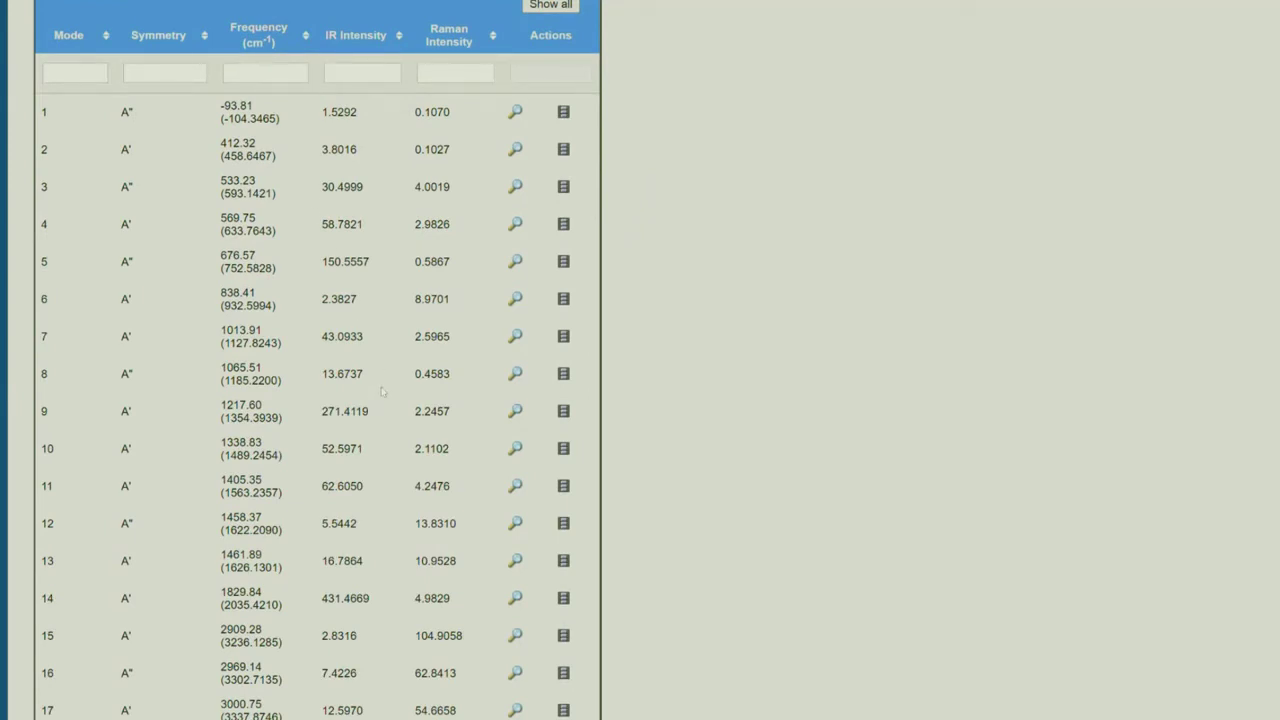
left_click(516, 226)
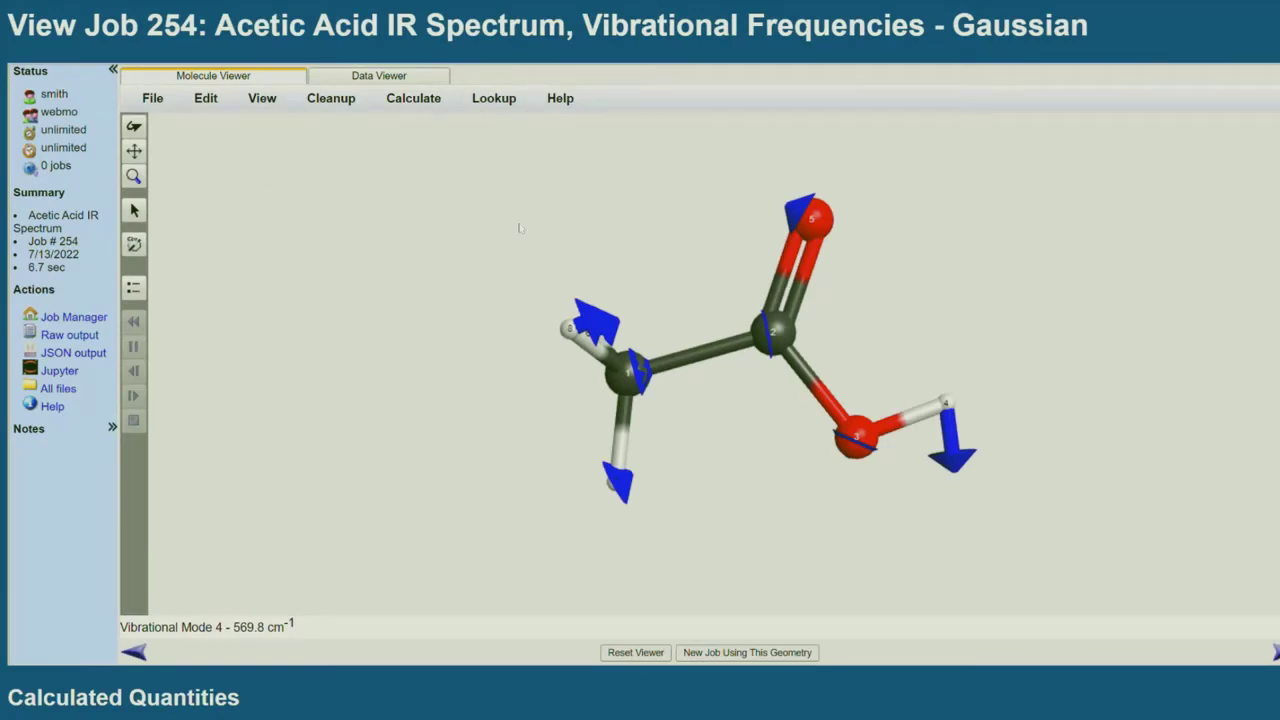
Animate vibrational mode 4 on the molecule.
scroll(519, 228, "down", 3)
scroll(515, 235, "down", 3)
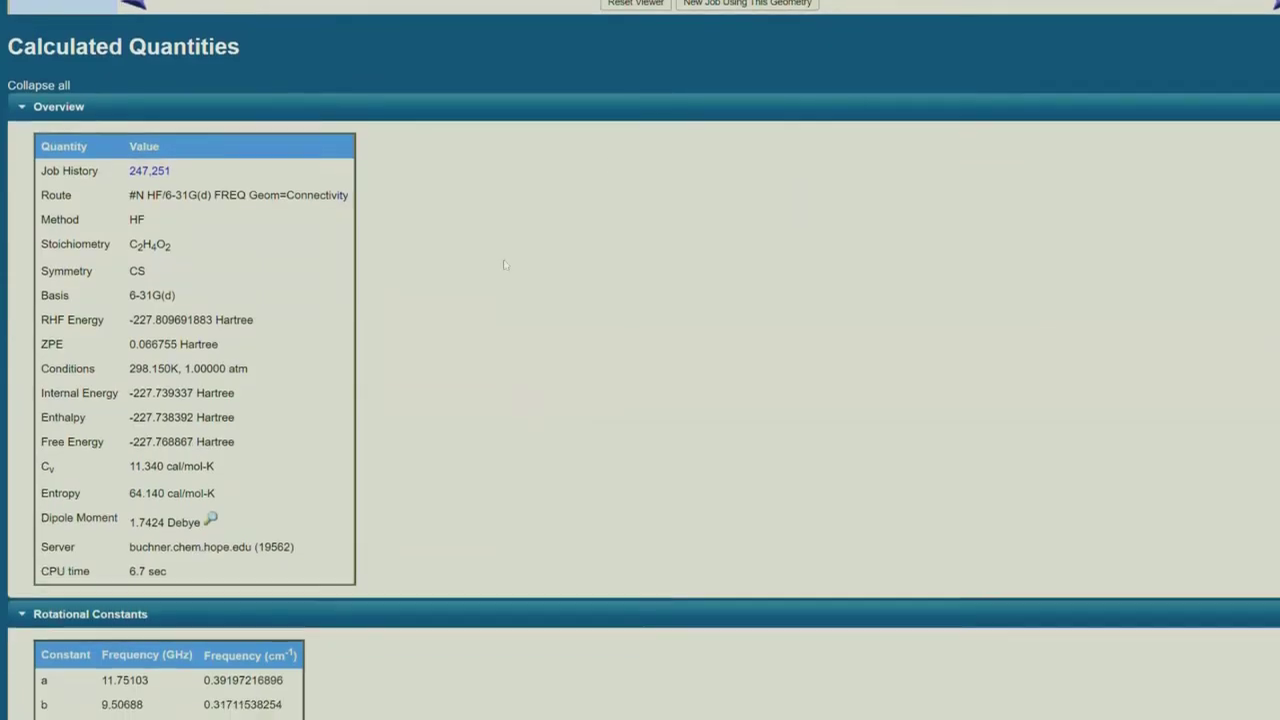
scroll(510, 245, "down", 4)
scroll(502, 261, "down", 3)
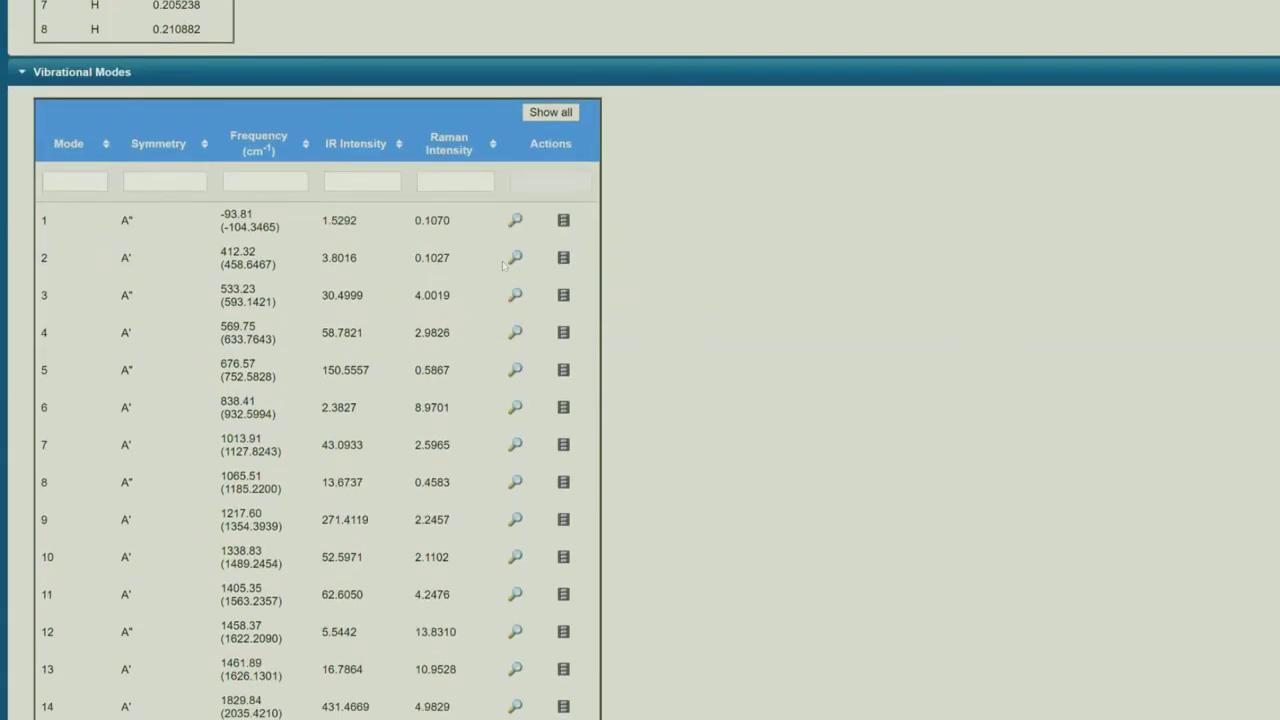
left_click(565, 334)
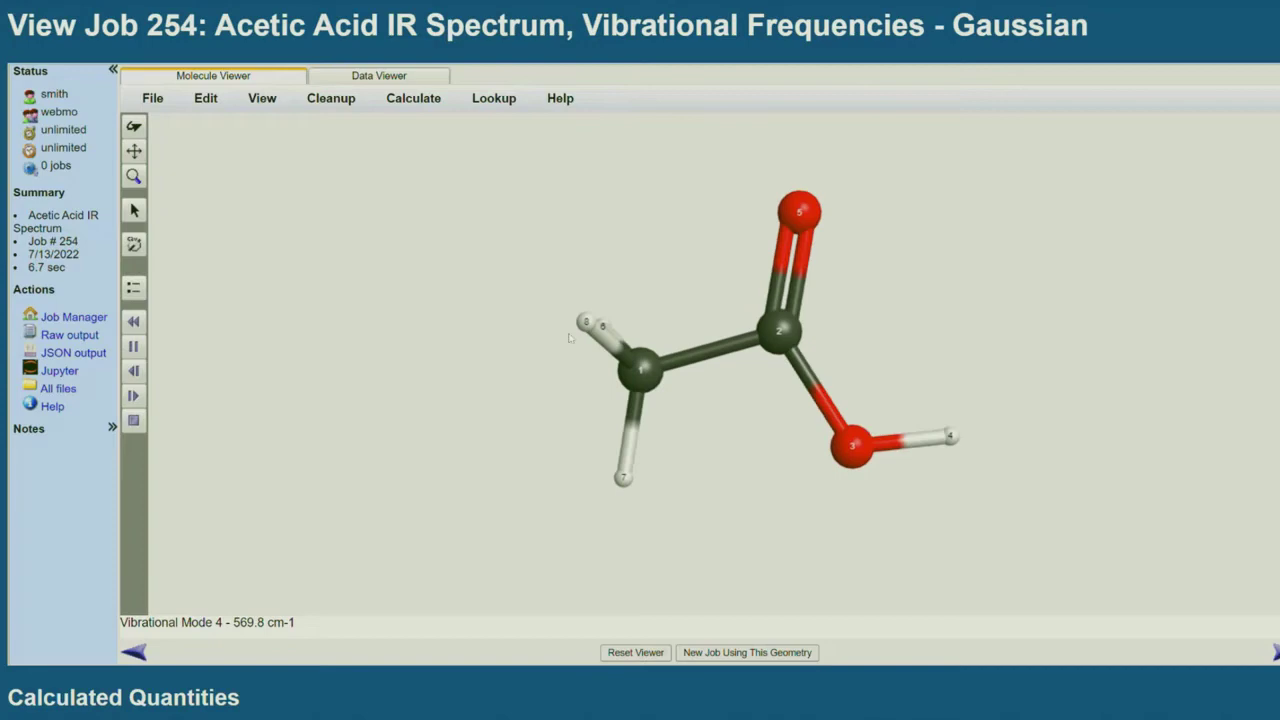
Plot the simulated IR spectrum and animate its tallest peak, mode 14 at 1829.8 cm-1.
scroll(570, 338, "down", 4)
scroll(570, 338, "down", 4)
scroll(570, 338, "down", 4)
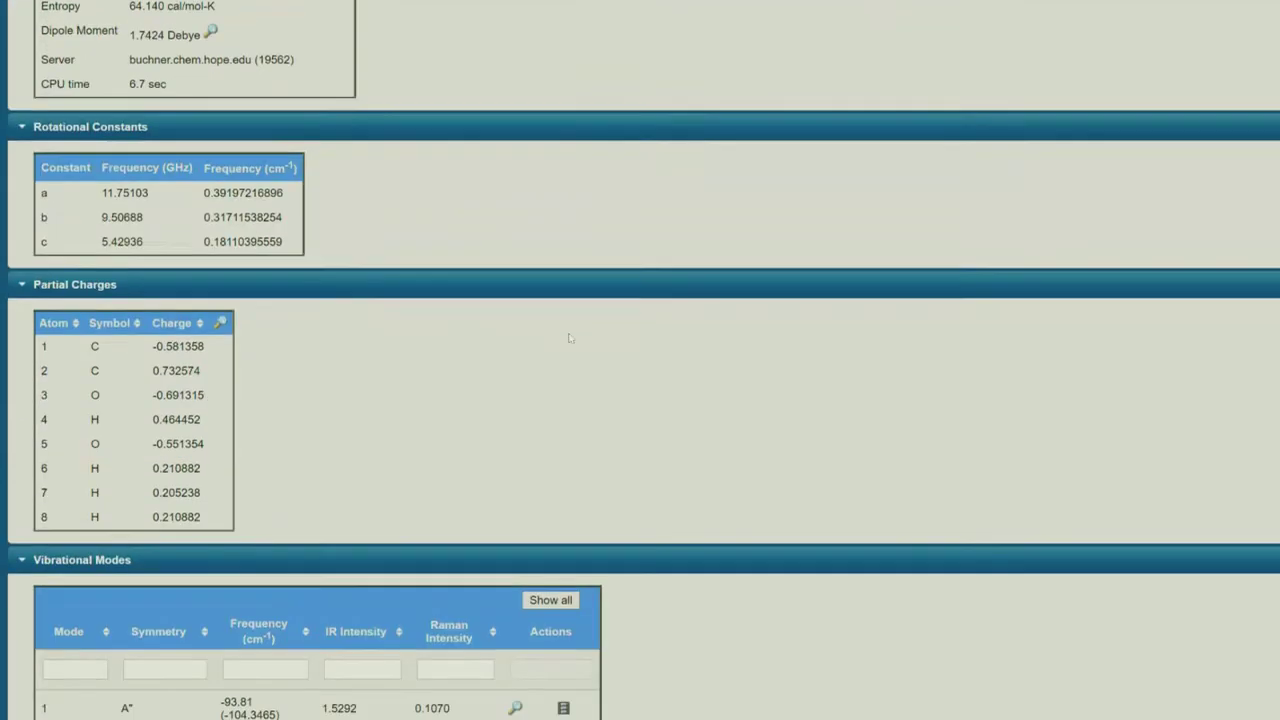
scroll(570, 338, "down", 4)
scroll(570, 340, "down", 5)
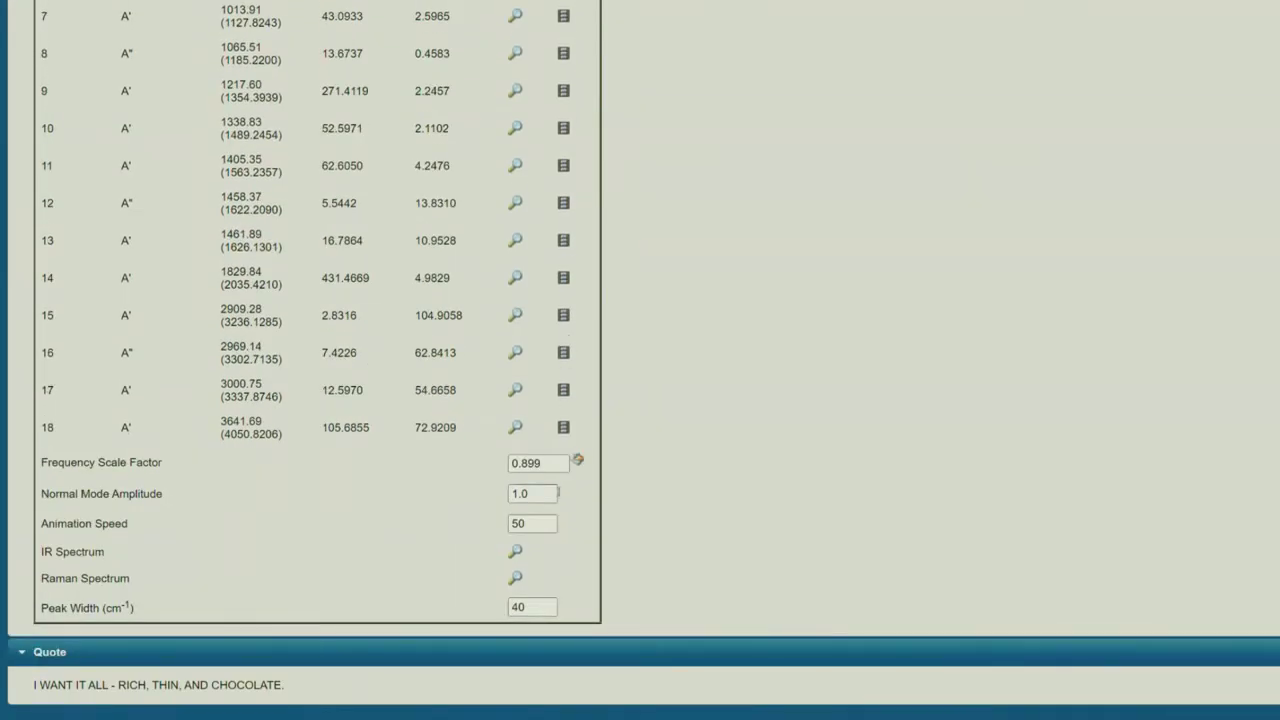
left_click(516, 552)
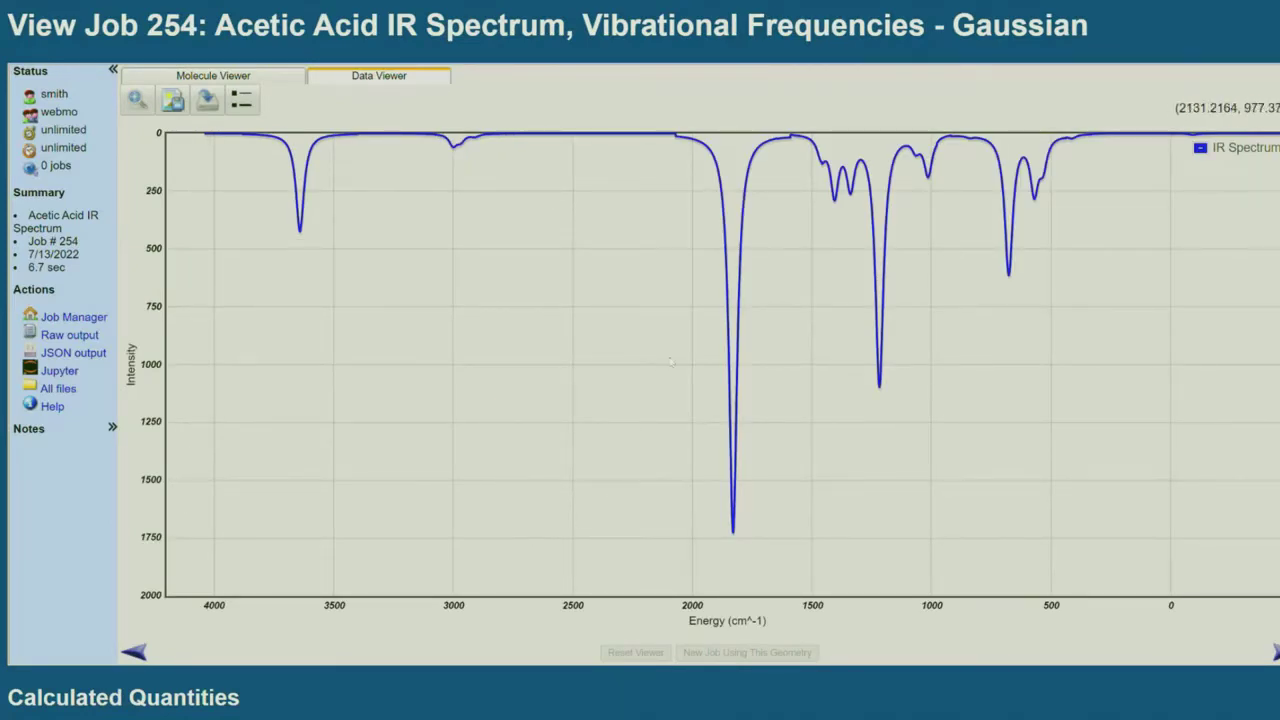
left_click(733, 337)
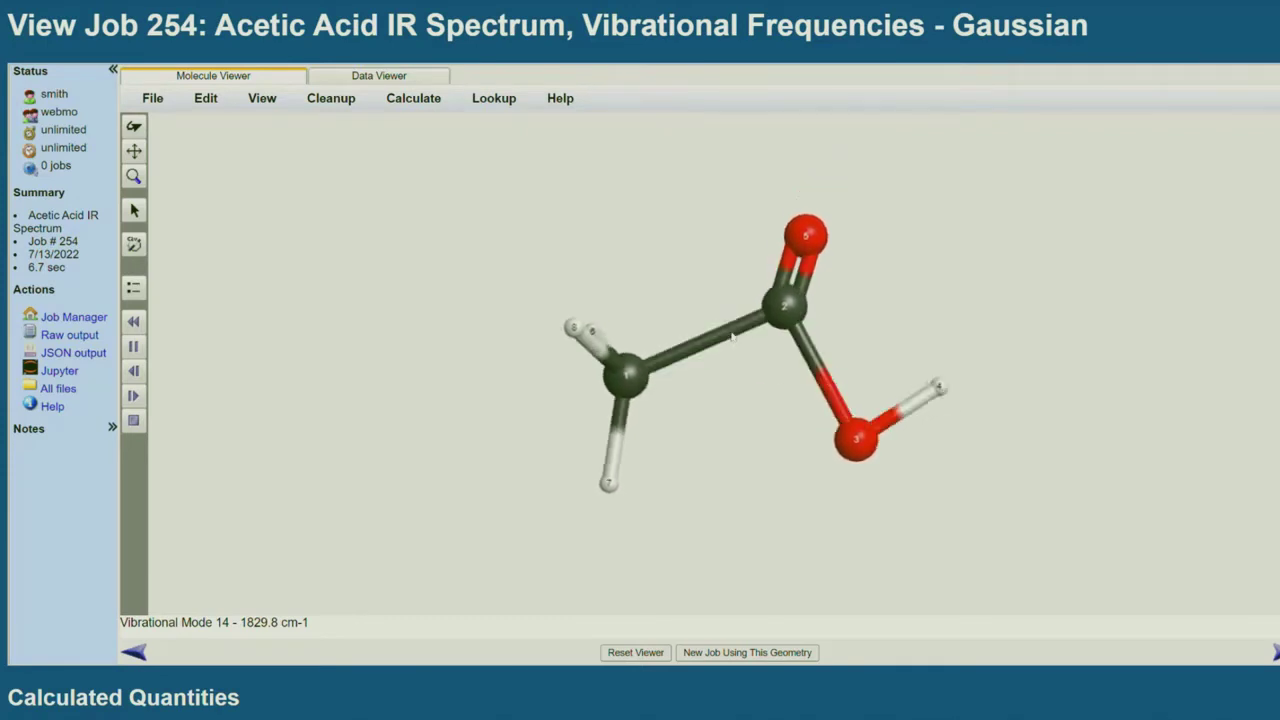
Open Acetic Acid NMR, plot its 1H spectrum, and trace the 2.6 ppm peak to the methyl hydrogens.
left_click(99, 319)
left_click(266, 217)
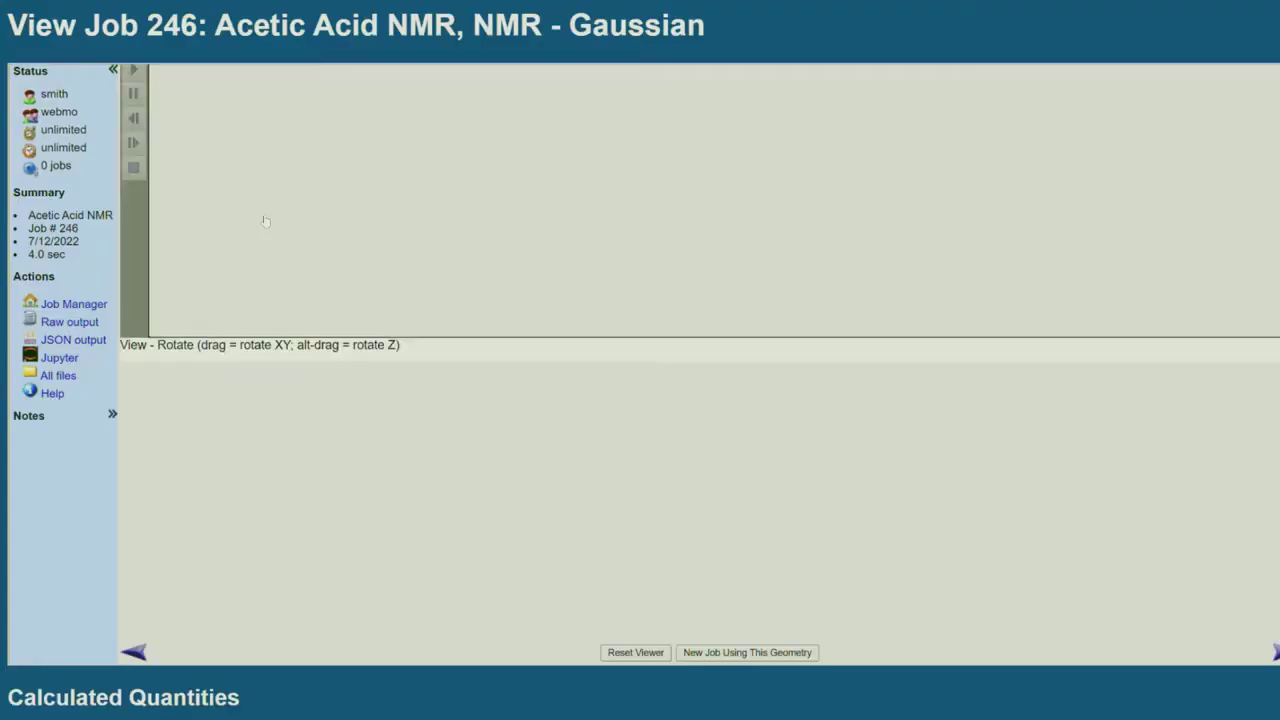
scroll(263, 233, "down", 3)
scroll(263, 233, "down", 3)
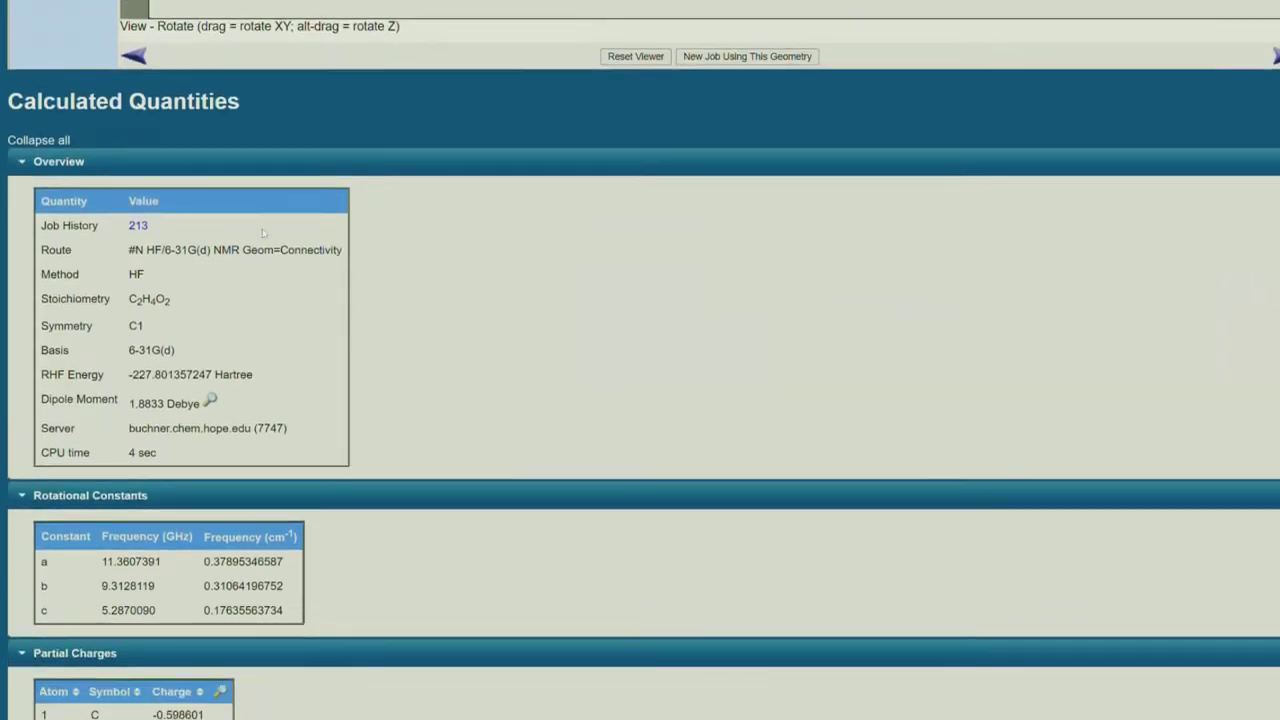
scroll(263, 233, "down", 5)
scroll(263, 233, "down", 3)
scroll(263, 235, "down", 2)
scroll(263, 235, "down", 2)
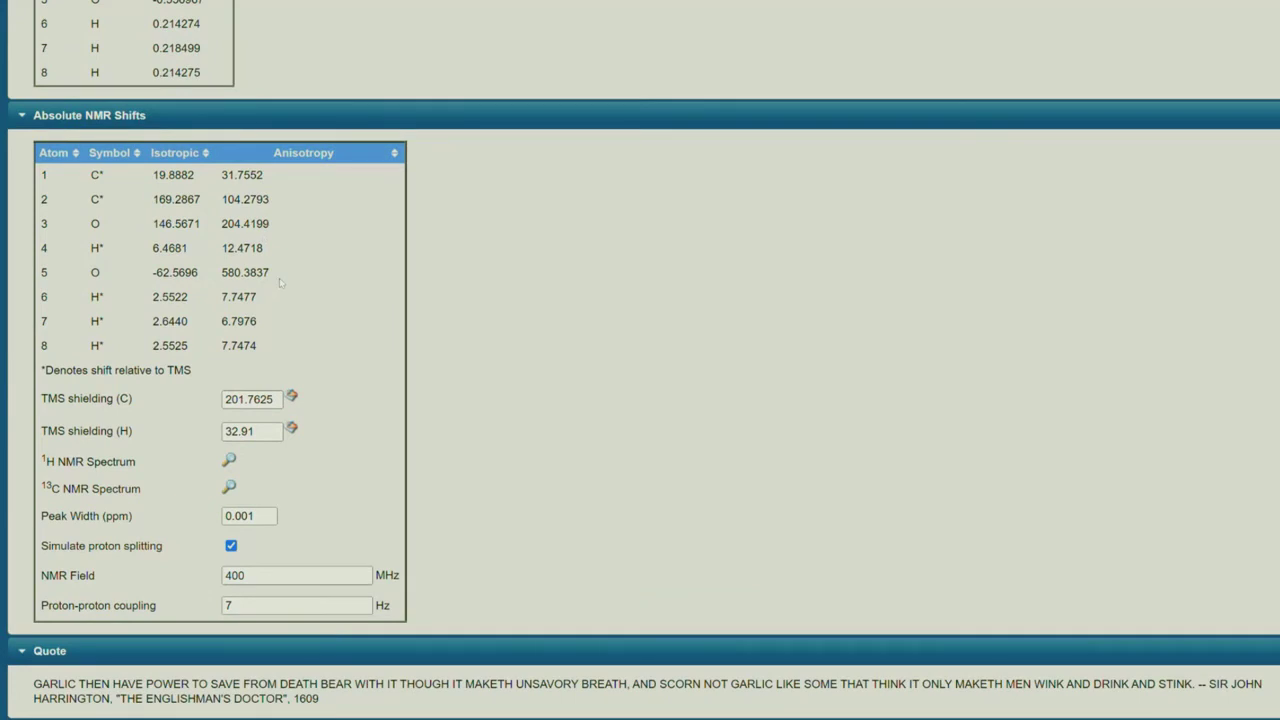
left_click(230, 461)
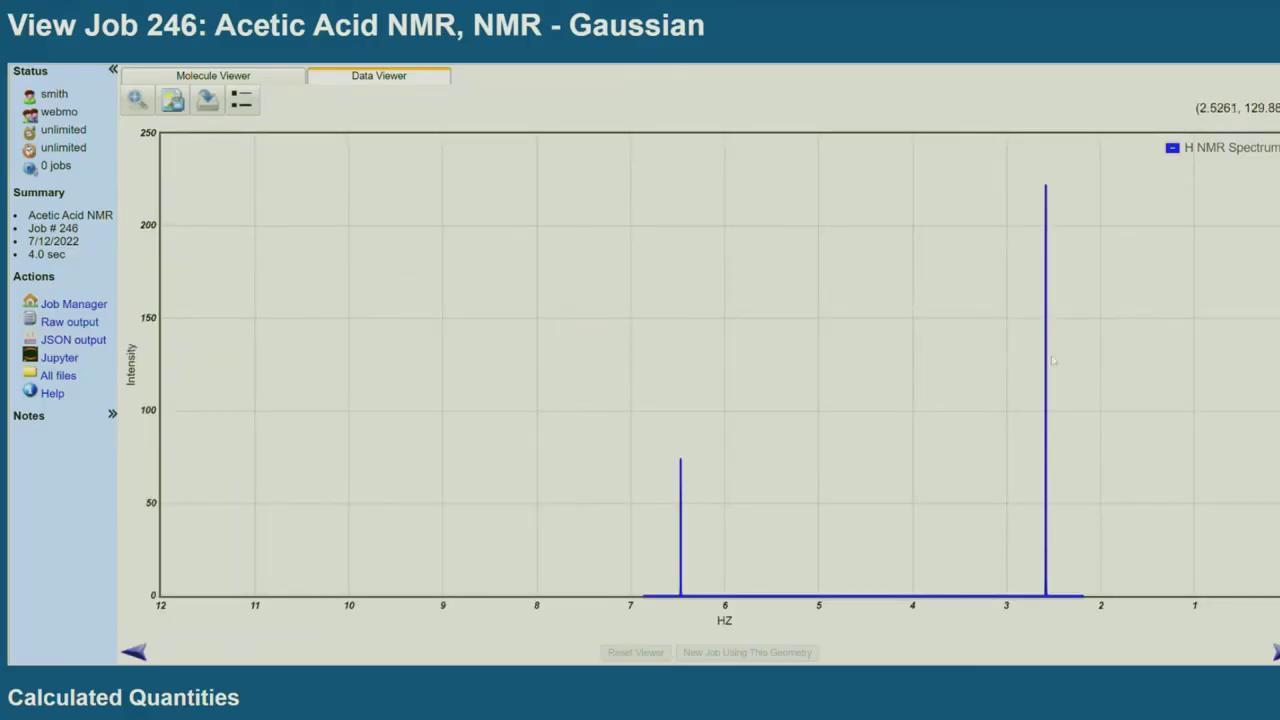
left_click(1046, 190)
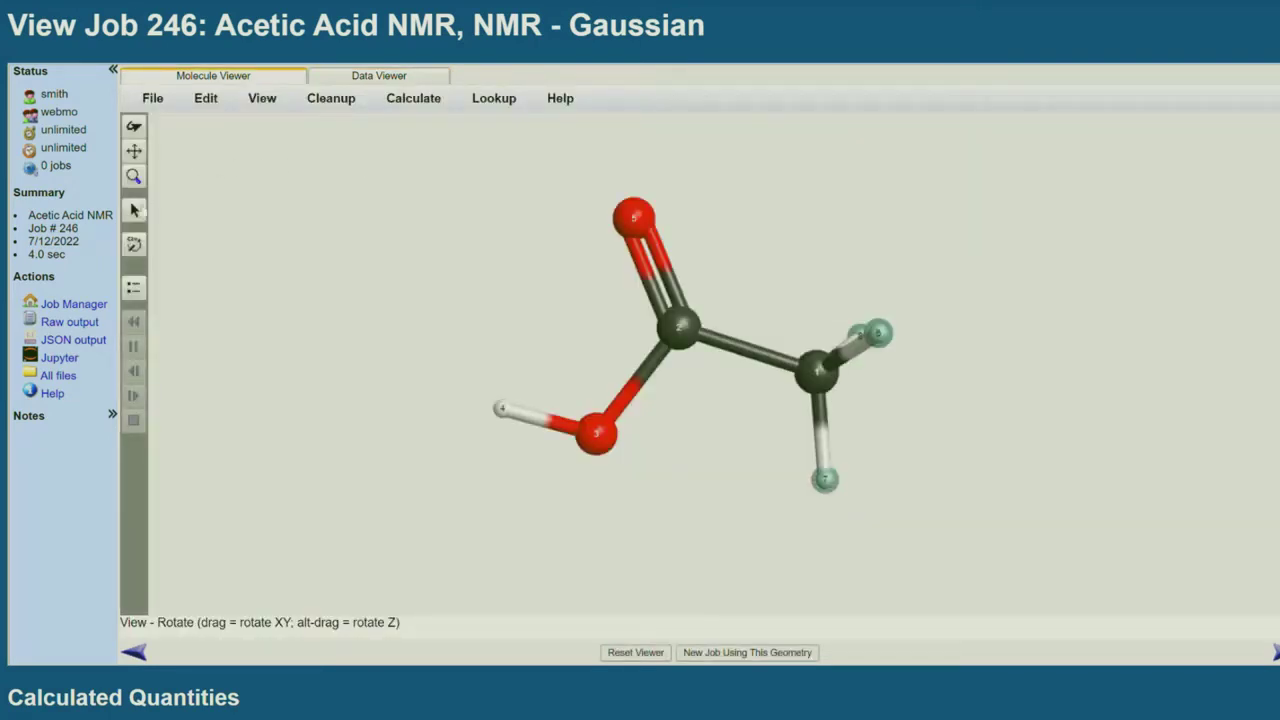
Open Acetic Acid Molecular Orbitals and show its orbitals table (1–16 occupied, 17–24 empty).
left_click(96, 305)
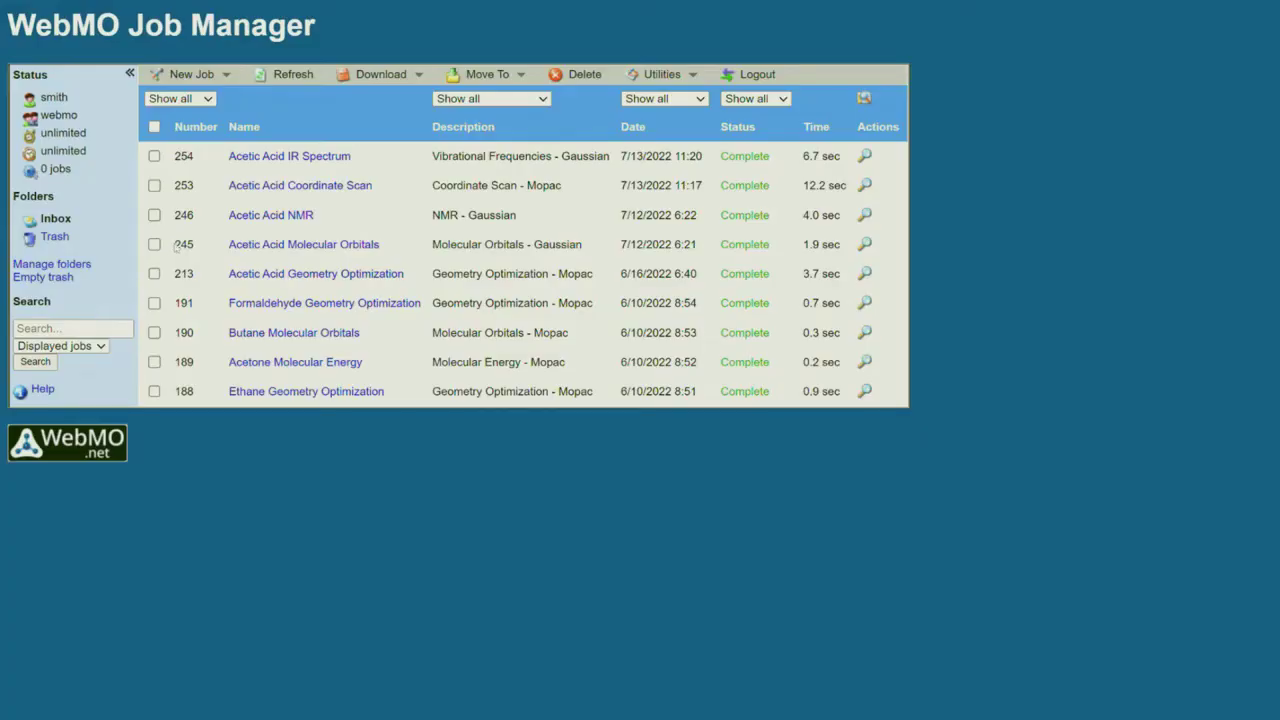
left_click(248, 247)
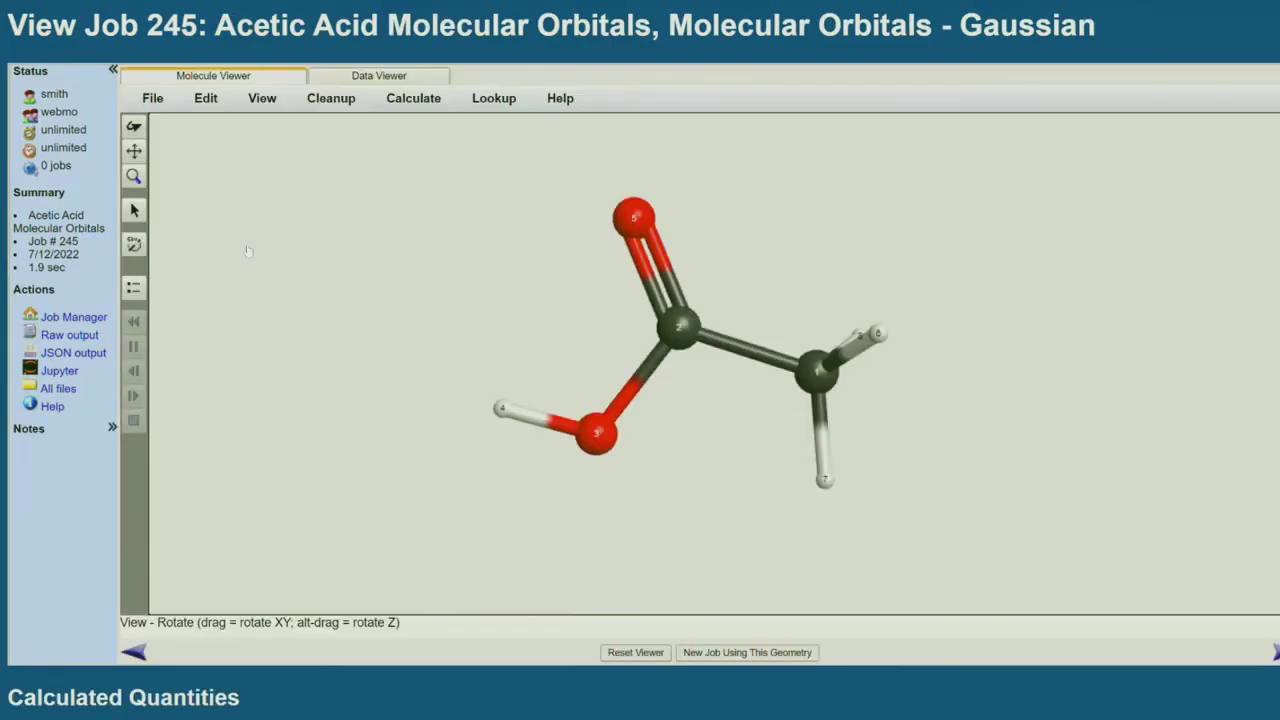
scroll(248, 250, "down", 2)
scroll(248, 250, "down", 1)
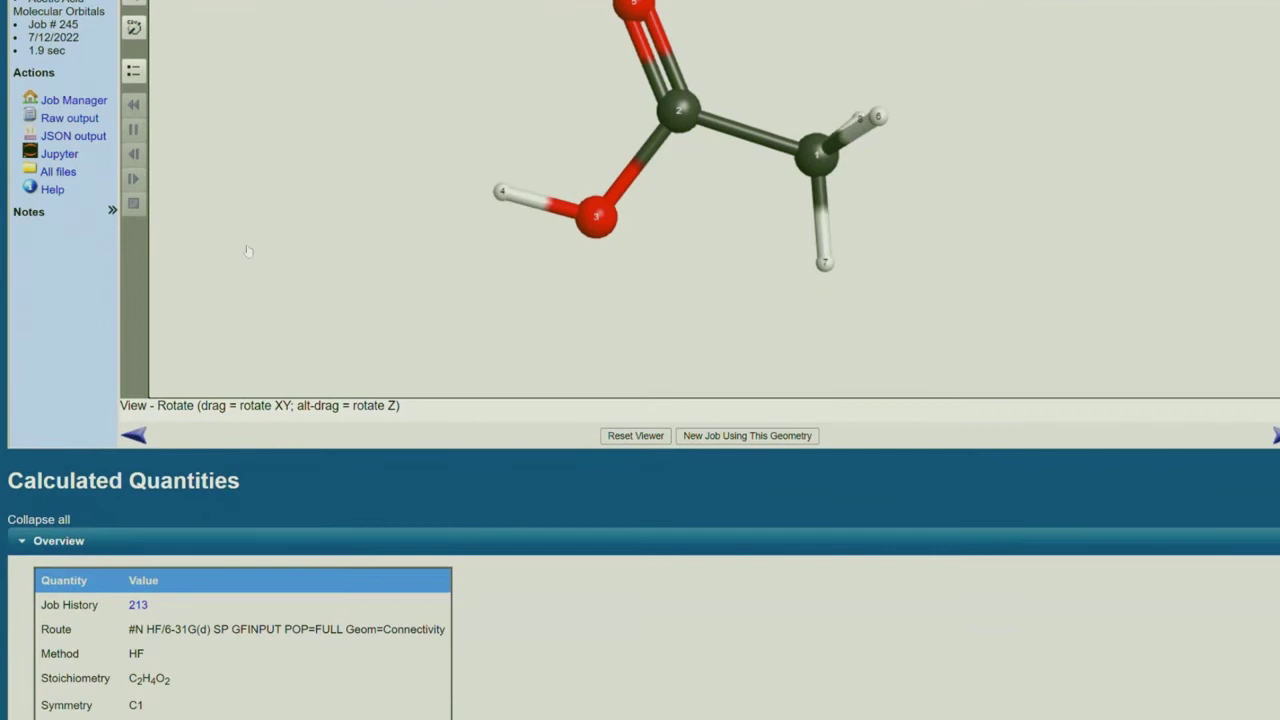
scroll(248, 250, "down", 3)
scroll(248, 250, "down", 3)
scroll(248, 250, "down", 3)
scroll(248, 250, "down", 2)
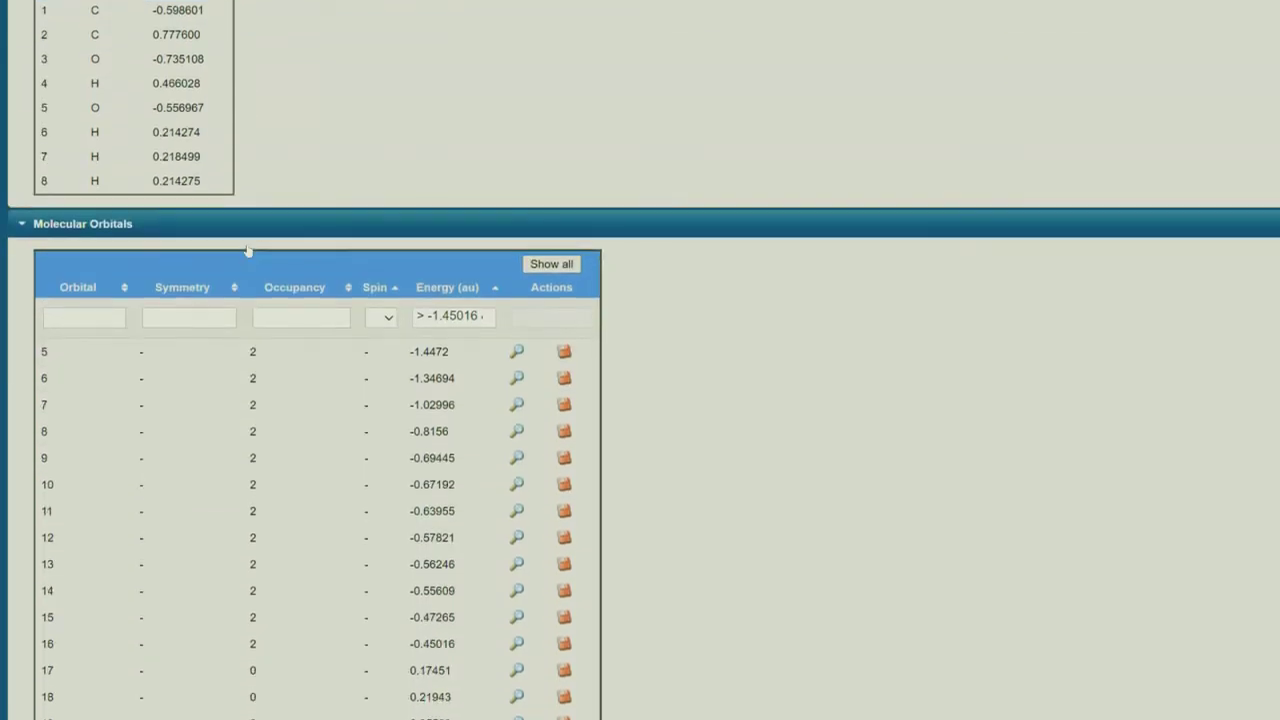
scroll(248, 250, "down", 1)
scroll(247, 249, "down", 1)
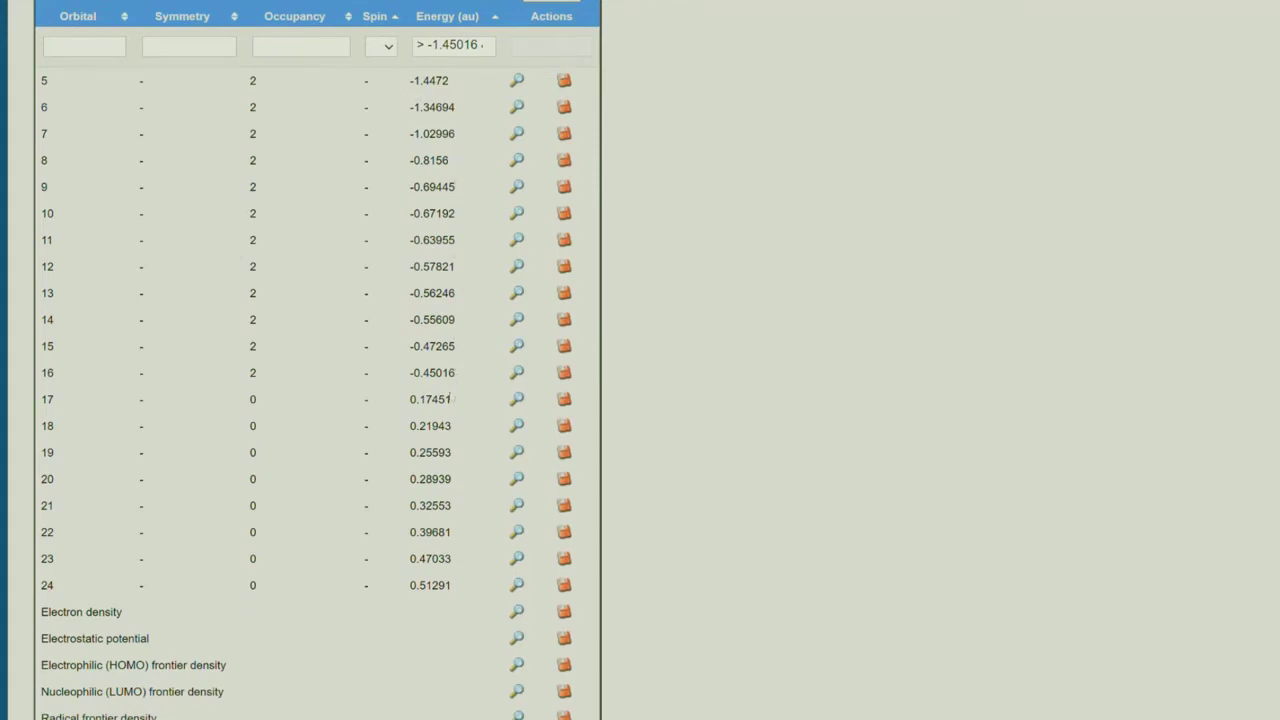
scroll(452, 452, "down", 1)
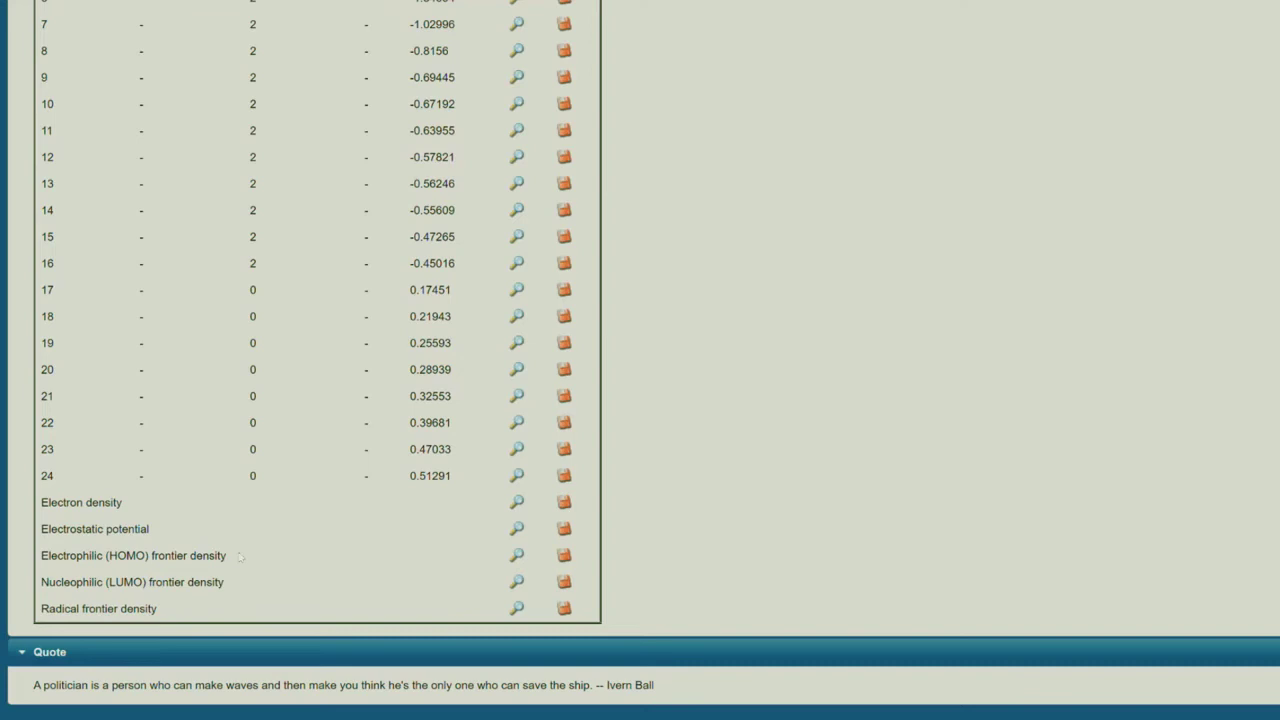
Show acetic acid's electrostatic potential surface, rotate it, and switch to a slice plane.
left_click(522, 527)
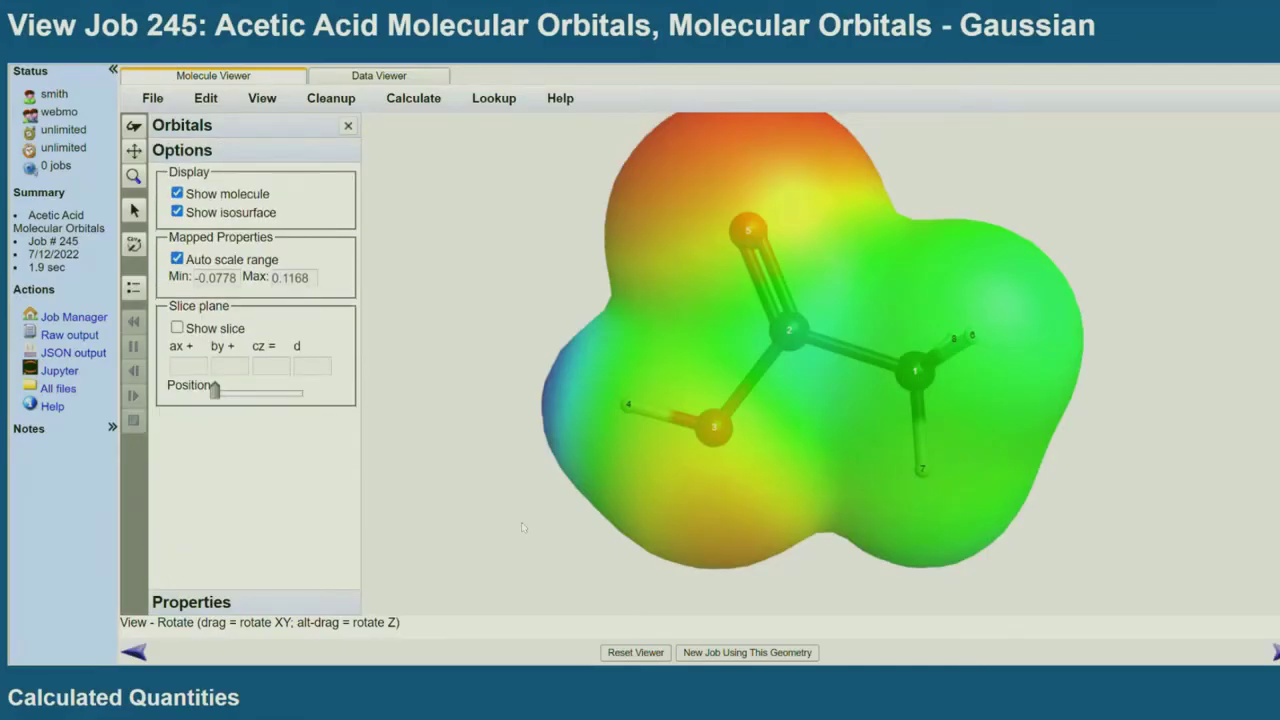
mouse_move(522, 527)
left_mouse_down()
mouse_move(859, 548)
mouse_move(1228, 508)
mouse_move(576, 353)
left_mouse_up()
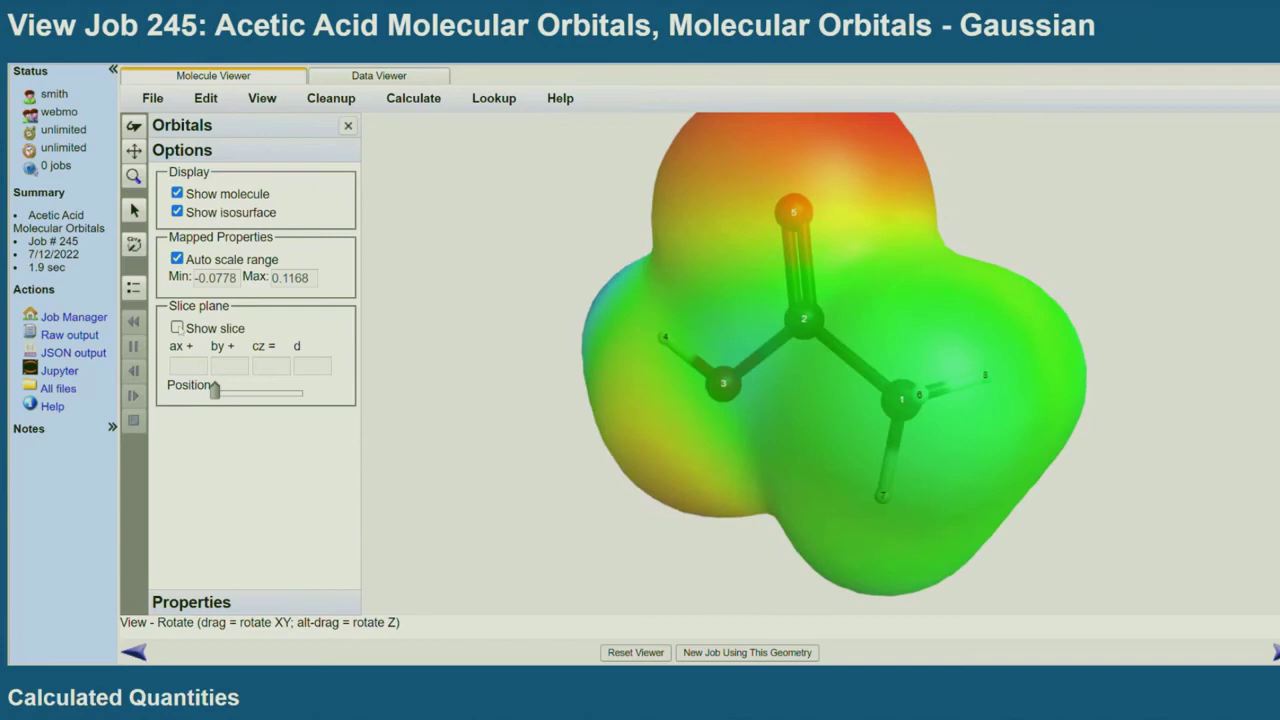
left_click(177, 328)
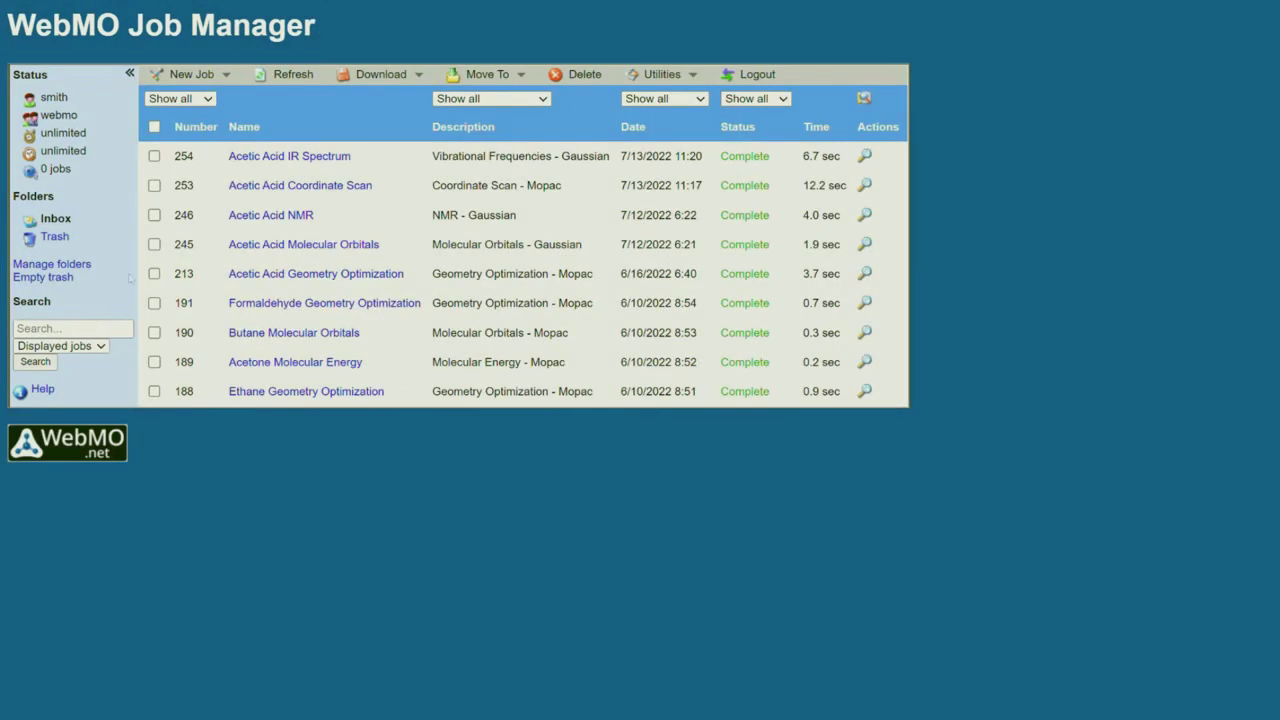
Open the Acetic Acid Coordinate Scan job and animate the molecule through the scan.
left_click(258, 190)
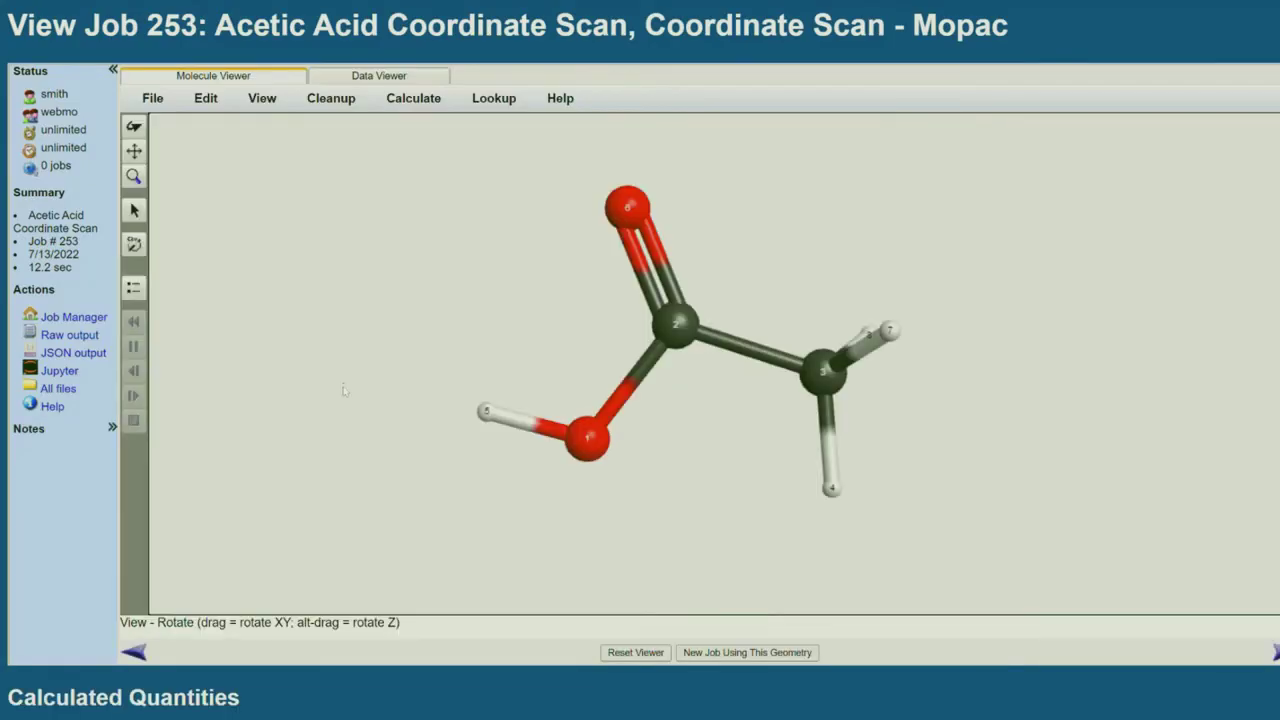
scroll(343, 389, "down", 4)
scroll(342, 404, "down", 3)
scroll(342, 404, "down", 3)
scroll(342, 404, "down", 2)
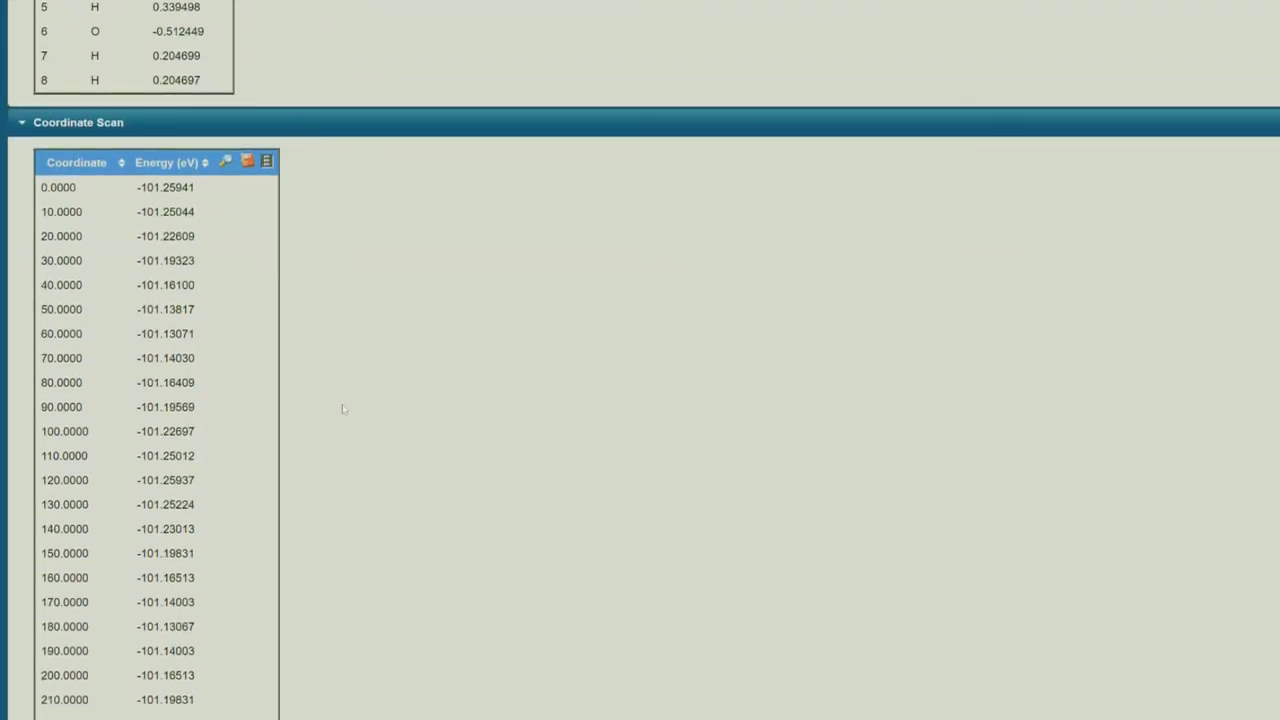
left_click(267, 164)
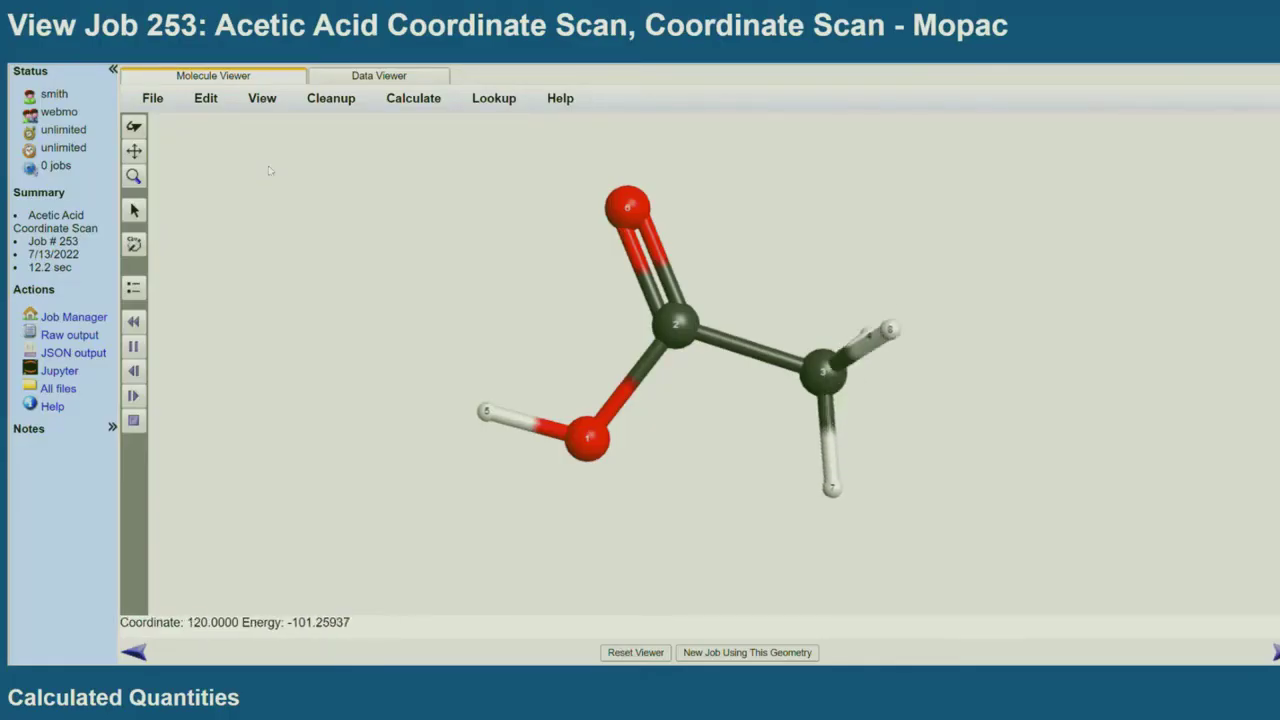
Plot energy against the scan coordinate and view the geometry at 120.
scroll(268, 165, "down", 3)
scroll(268, 165, "down", 3)
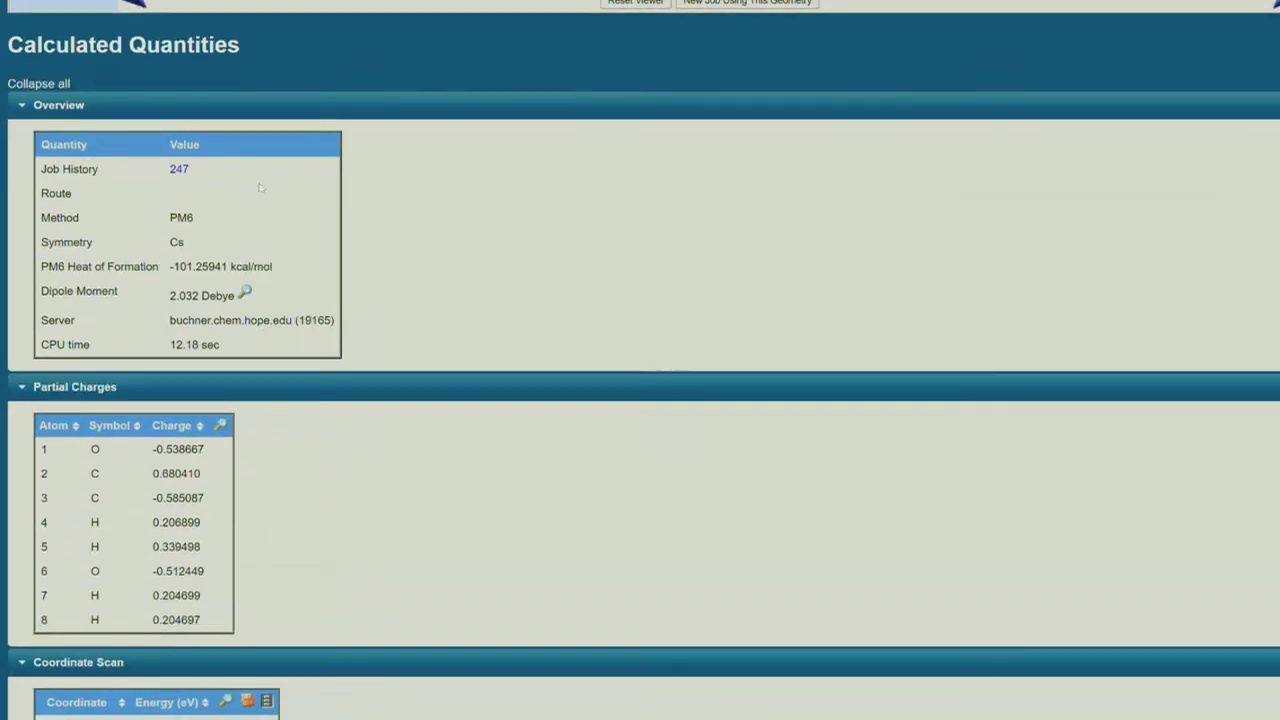
scroll(268, 165, "down", 4)
left_click(229, 381)
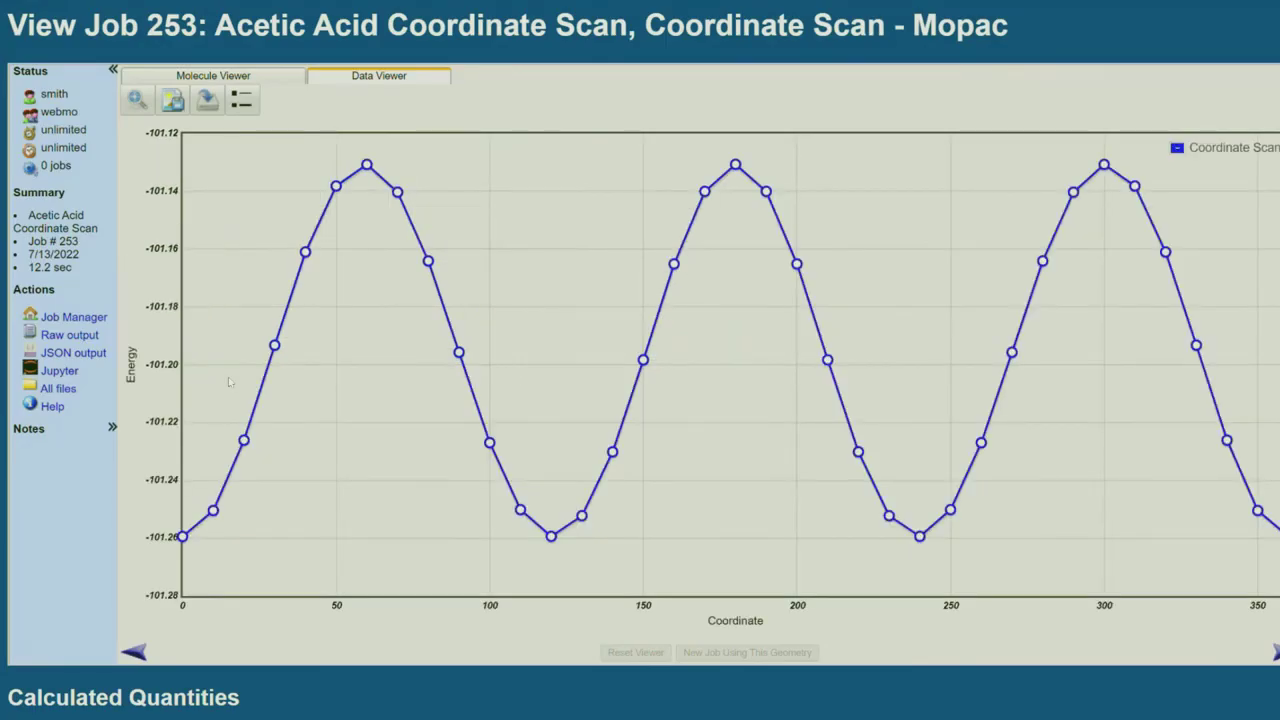
left_click(551, 537)
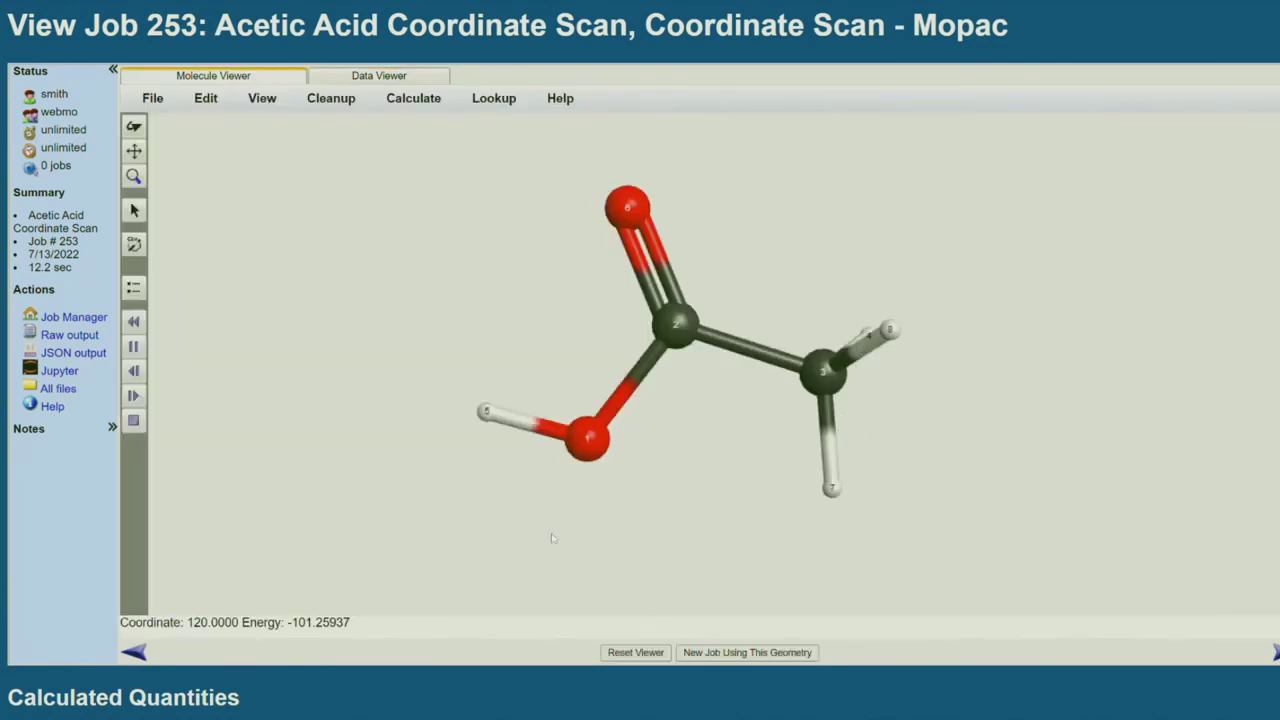
left_click(376, 78)
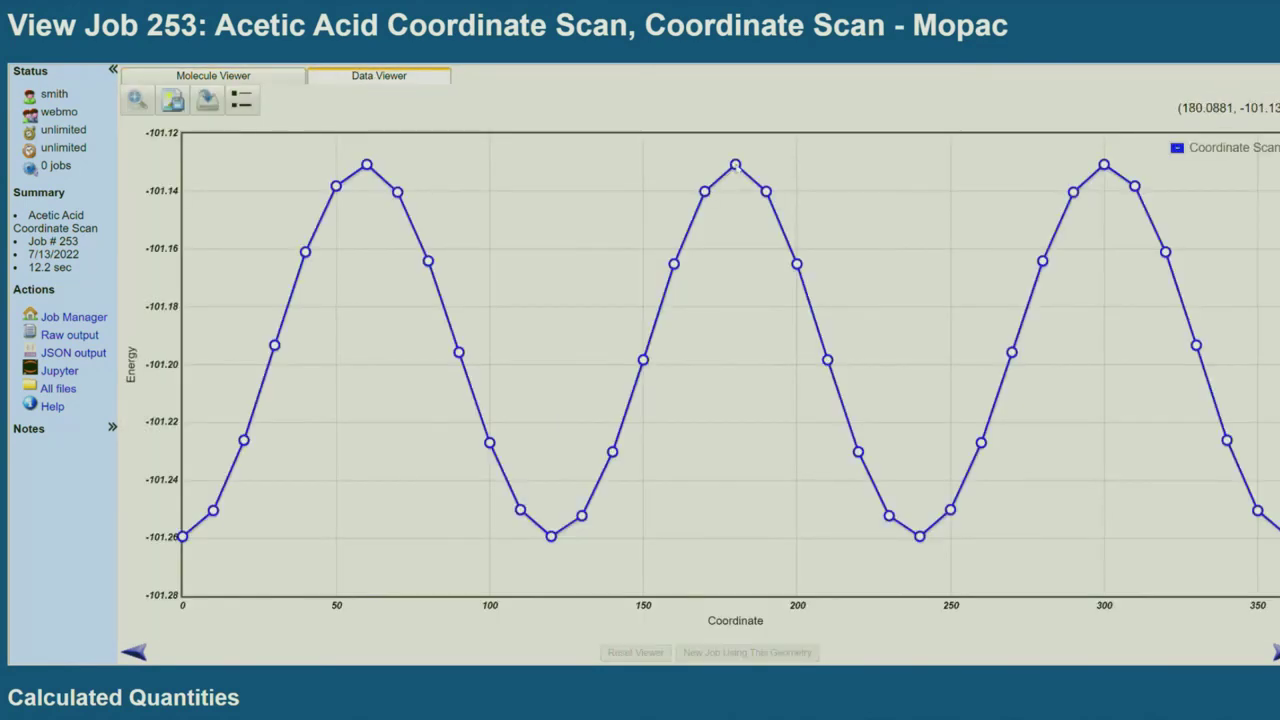
View the geometry at 180, then open the Visualizing Results help page.
left_click(737, 167)
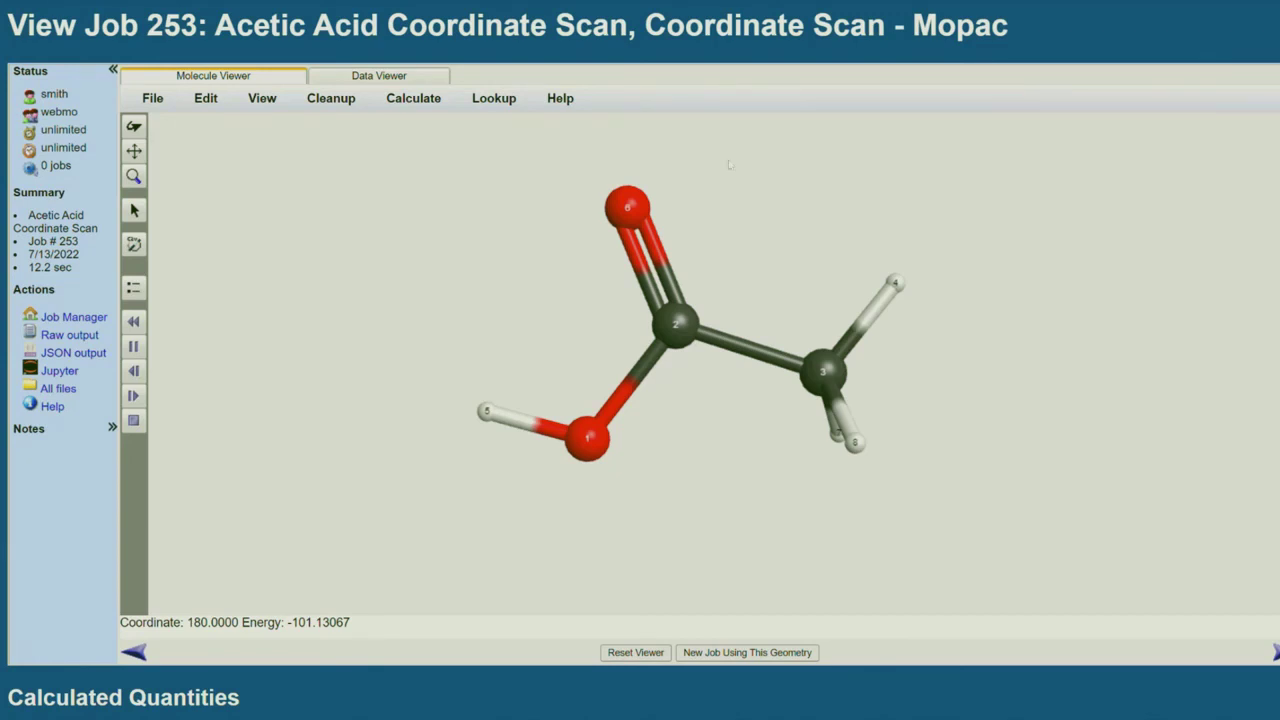
left_click(560, 98)
left_click(560, 124)
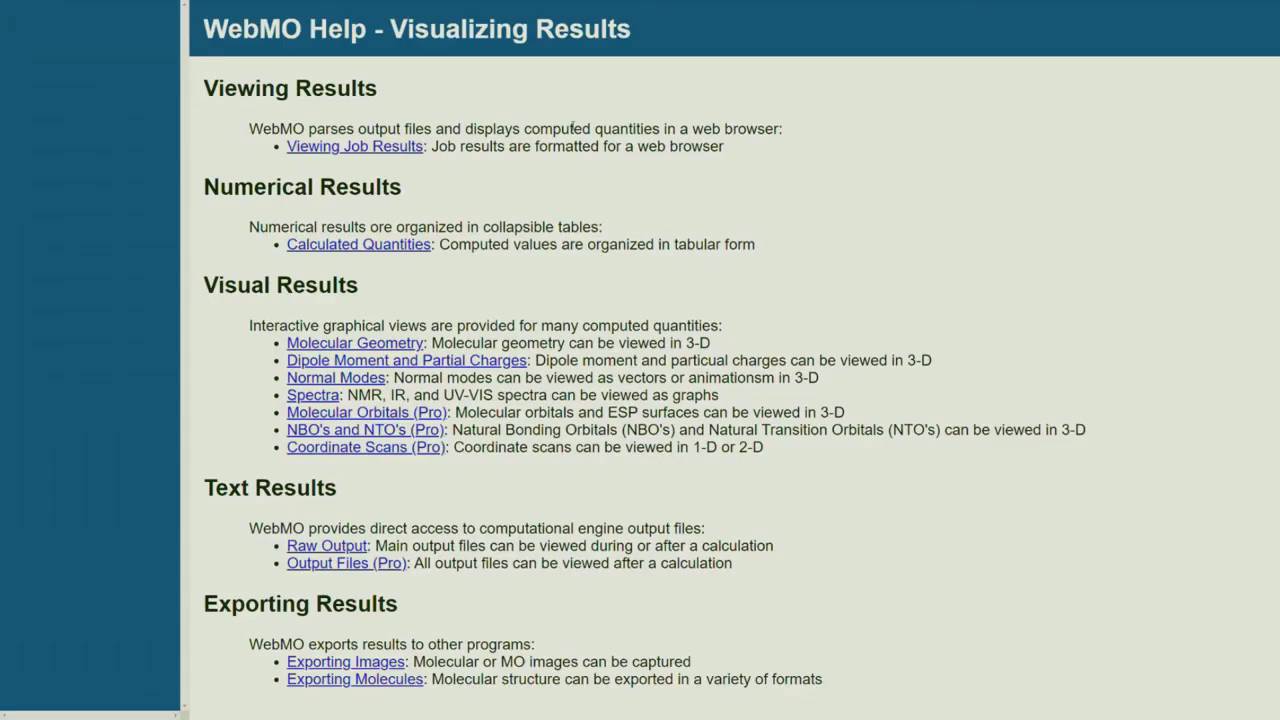